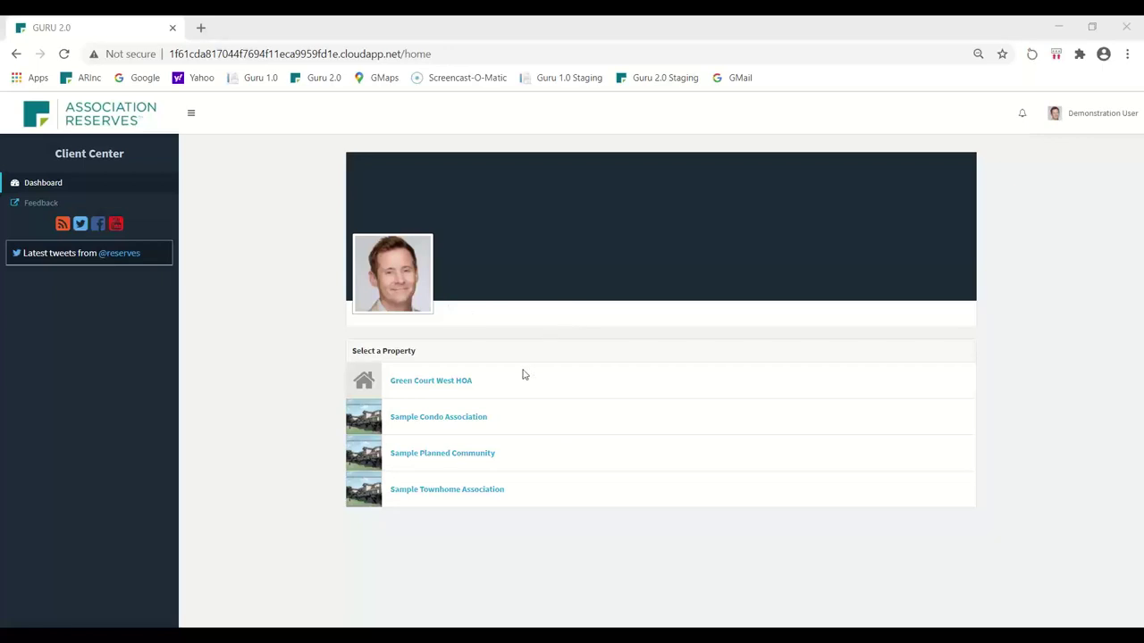
- Open the uPlanIt planner for Sample Townhome Association and dismiss its access notice
{"action": "left_click", "coordinate": [444, 491]}
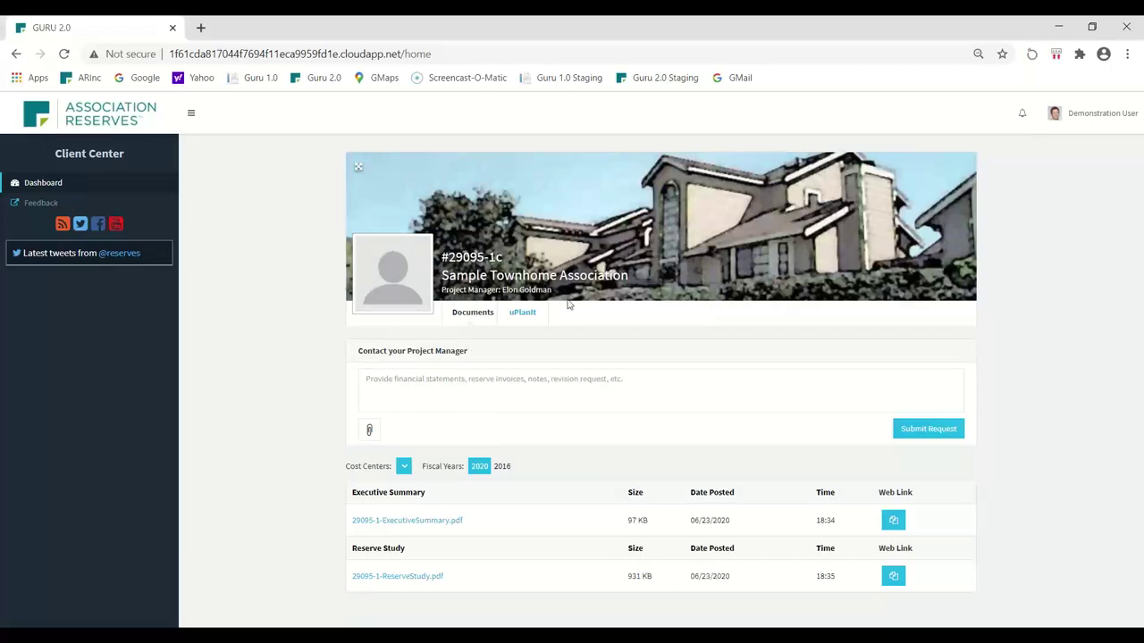
{"action": "left_click", "coordinate": [526, 313]}
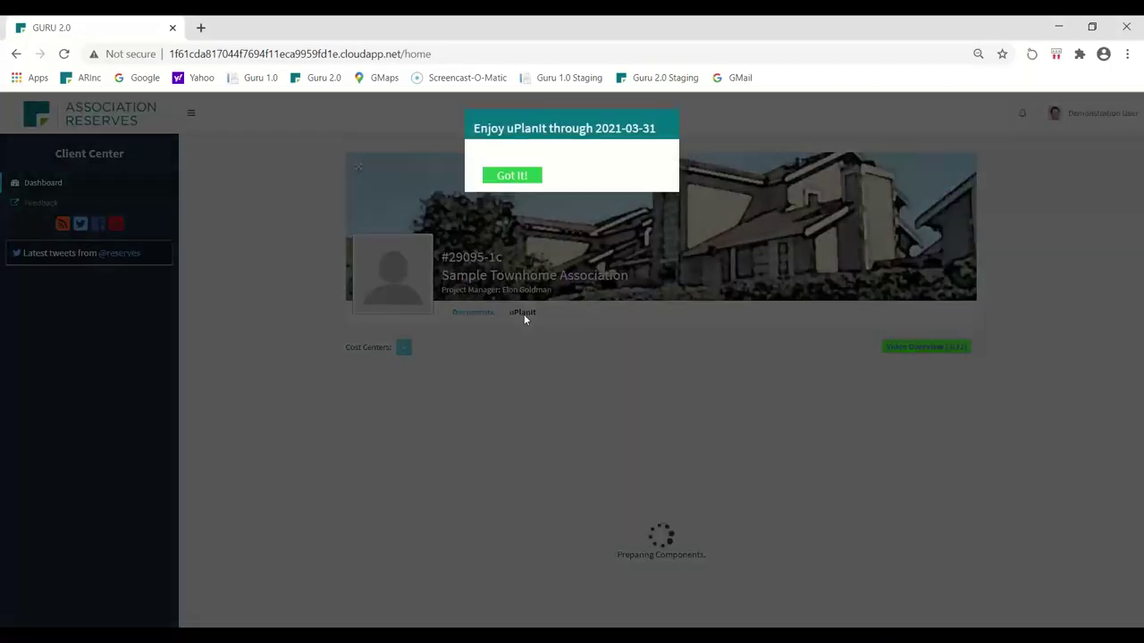
{"action": "left_click", "coordinate": [512, 176]}
- Look through the property's component list, covering the Site, Building Exteriors and Pool Area chapters
{"action": "scroll", "coordinate": [1021, 313], "scroll_direction": "down", "scroll_amount": 2}
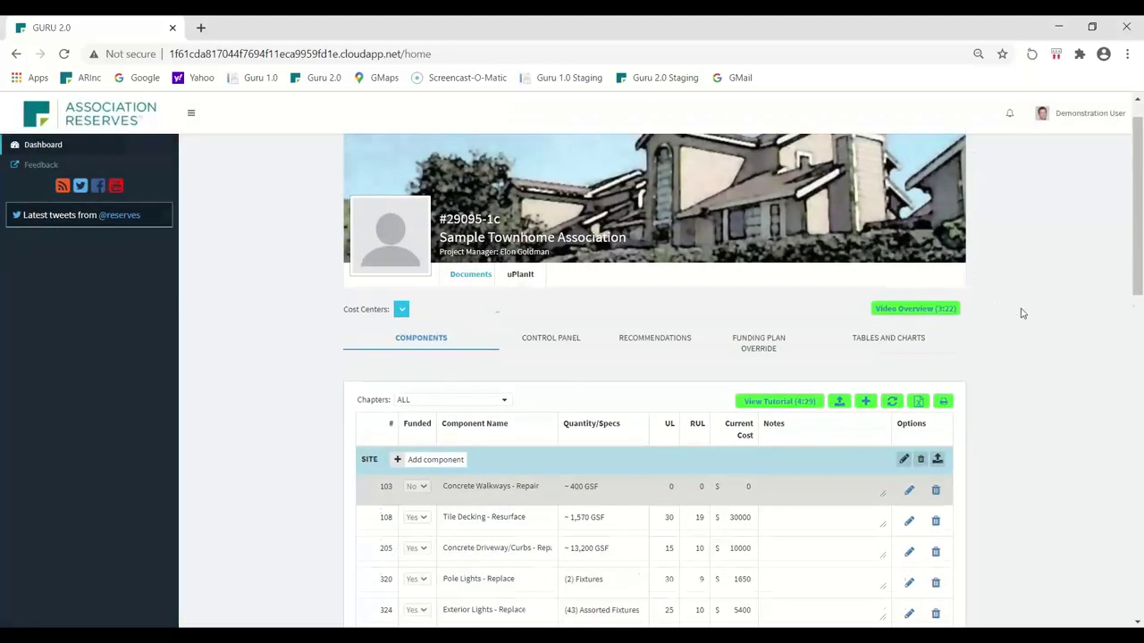
{"action": "scroll", "coordinate": [1021, 308], "scroll_direction": "down", "scroll_amount": 3}
{"action": "scroll", "coordinate": [1022, 310], "scroll_direction": "up", "scroll_amount": 4}
{"action": "scroll", "coordinate": [1022, 310], "scroll_direction": "up", "scroll_amount": 1}
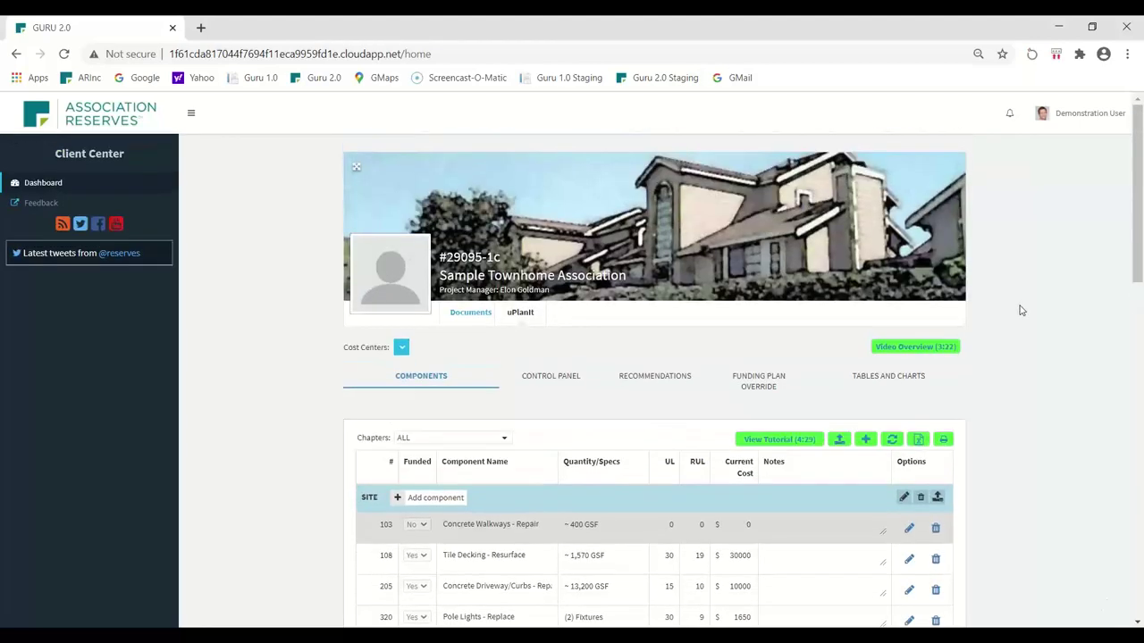
{"action": "scroll", "coordinate": [1021, 310], "scroll_direction": "down", "scroll_amount": 5}
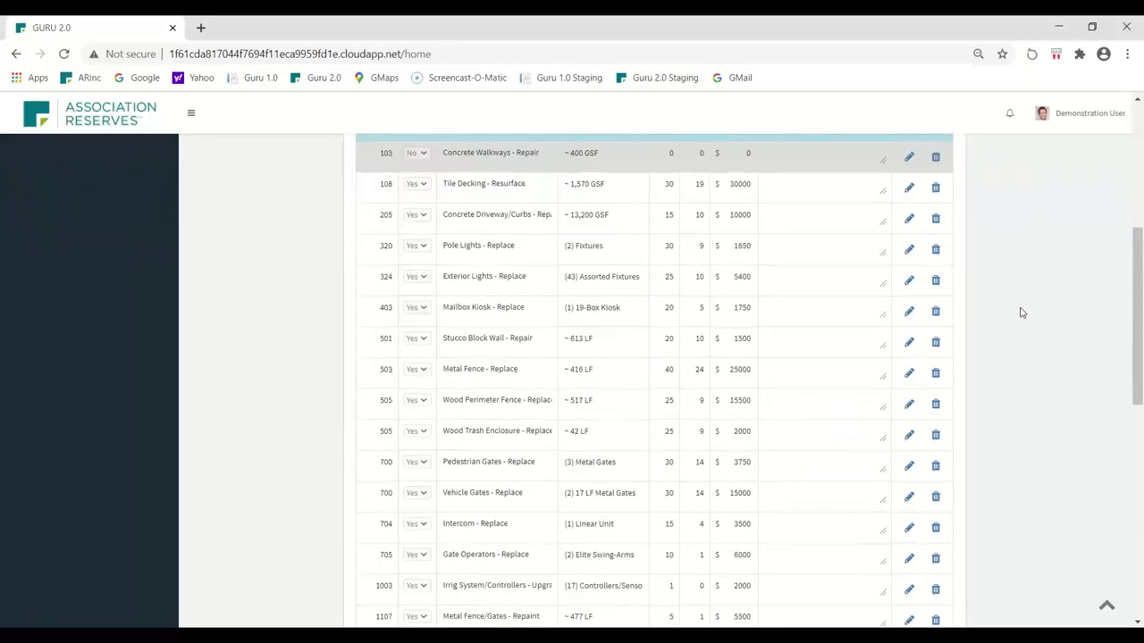
{"action": "scroll", "coordinate": [1022, 312], "scroll_direction": "up", "scroll_amount": 4}
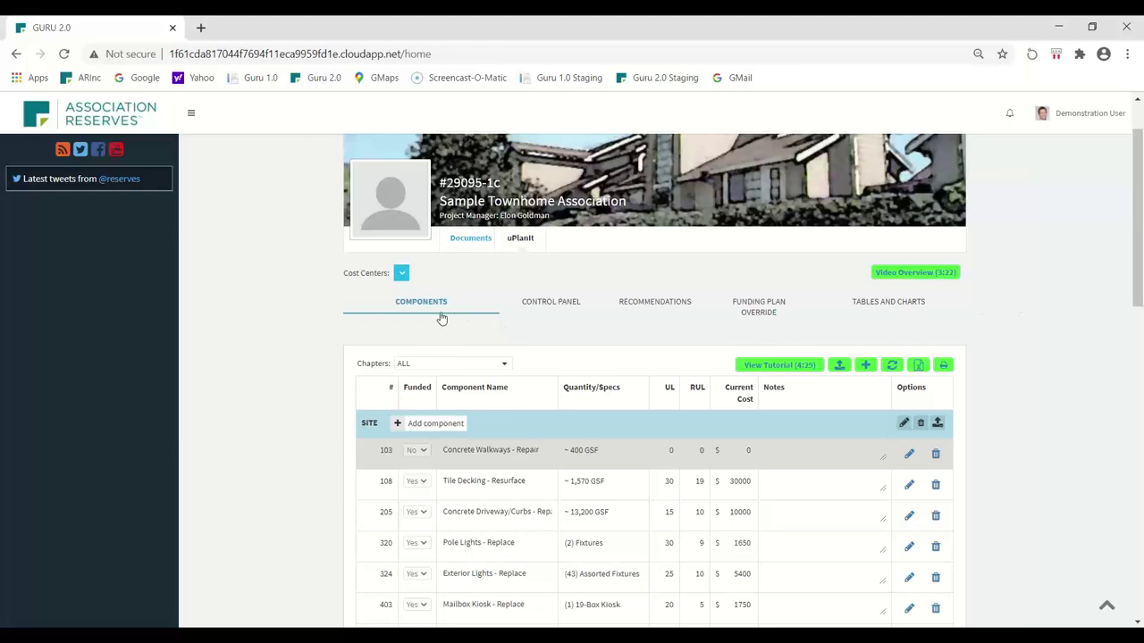
{"action": "scroll", "coordinate": [452, 345], "scroll_direction": "down", "scroll_amount": 2}
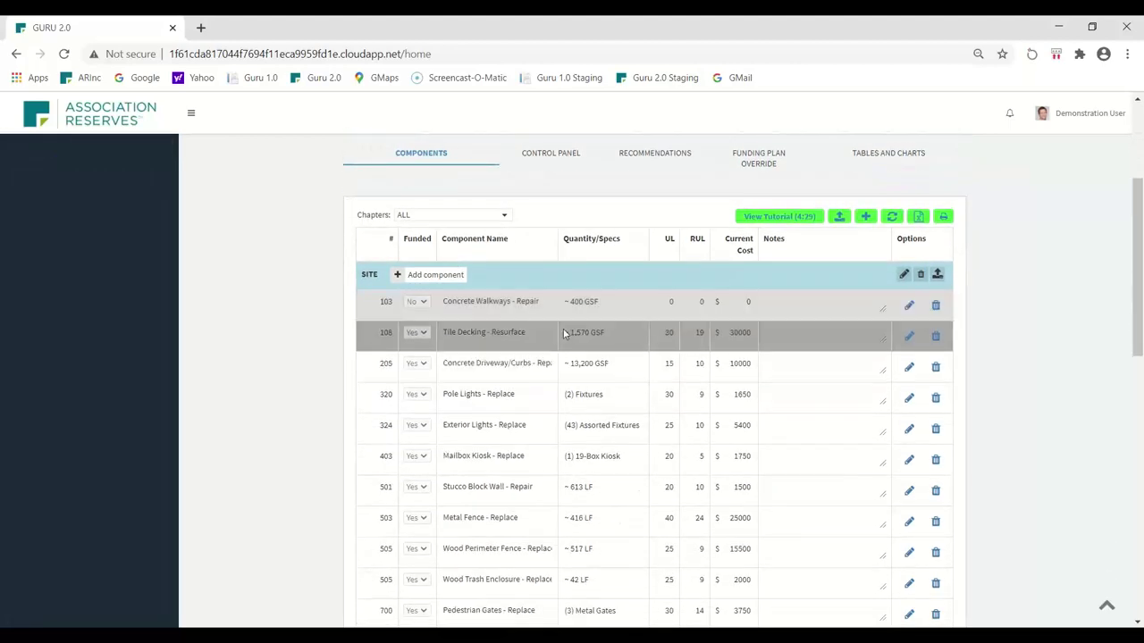
{"action": "scroll", "coordinate": [538, 333], "scroll_direction": "down", "scroll_amount": 8}
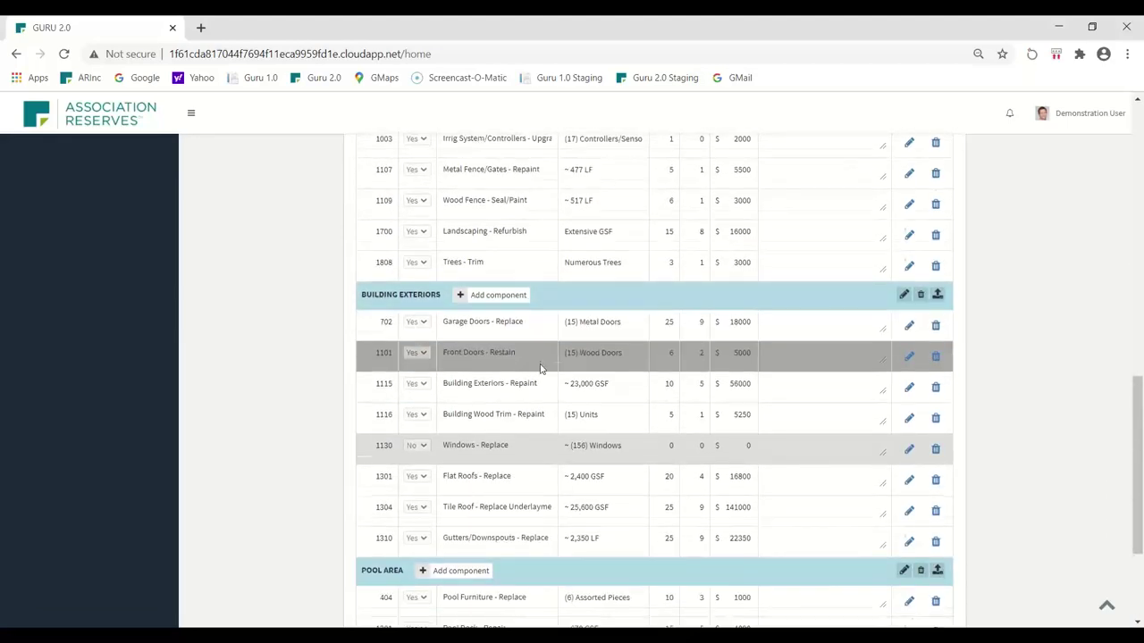
{"action": "scroll", "coordinate": [500, 367], "scroll_direction": "down", "scroll_amount": 3}
{"action": "scroll", "coordinate": [640, 348], "scroll_direction": "up", "scroll_amount": 12}
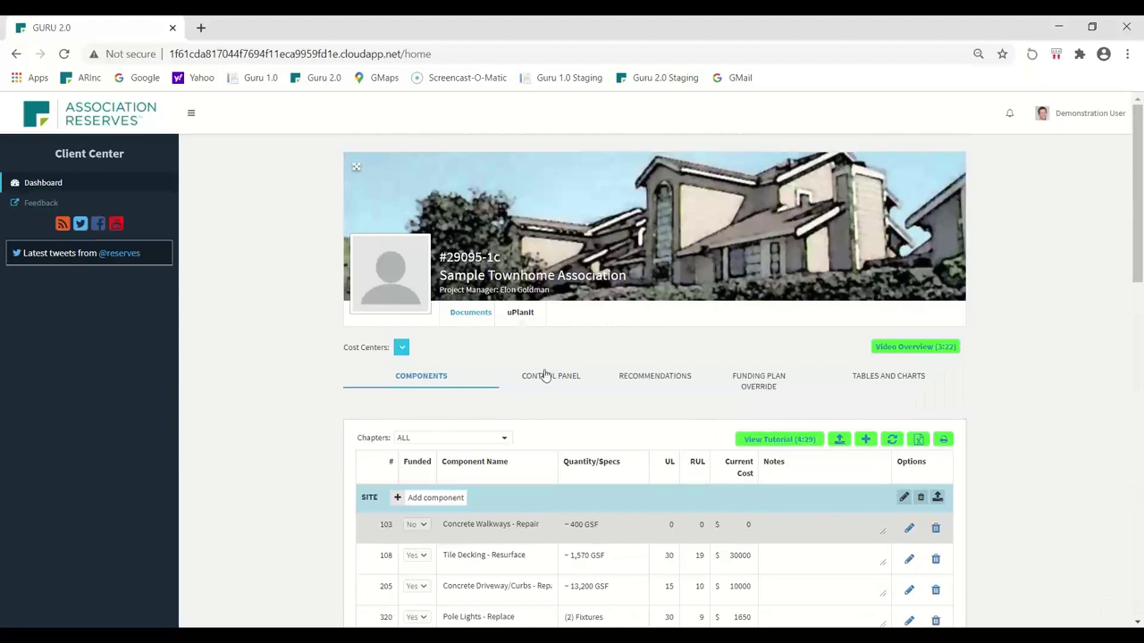
- Review the Control Panel settings and the Recommendations against the useful life, remaining life and cost figures in Components
{"action": "left_click", "coordinate": [546, 375]}
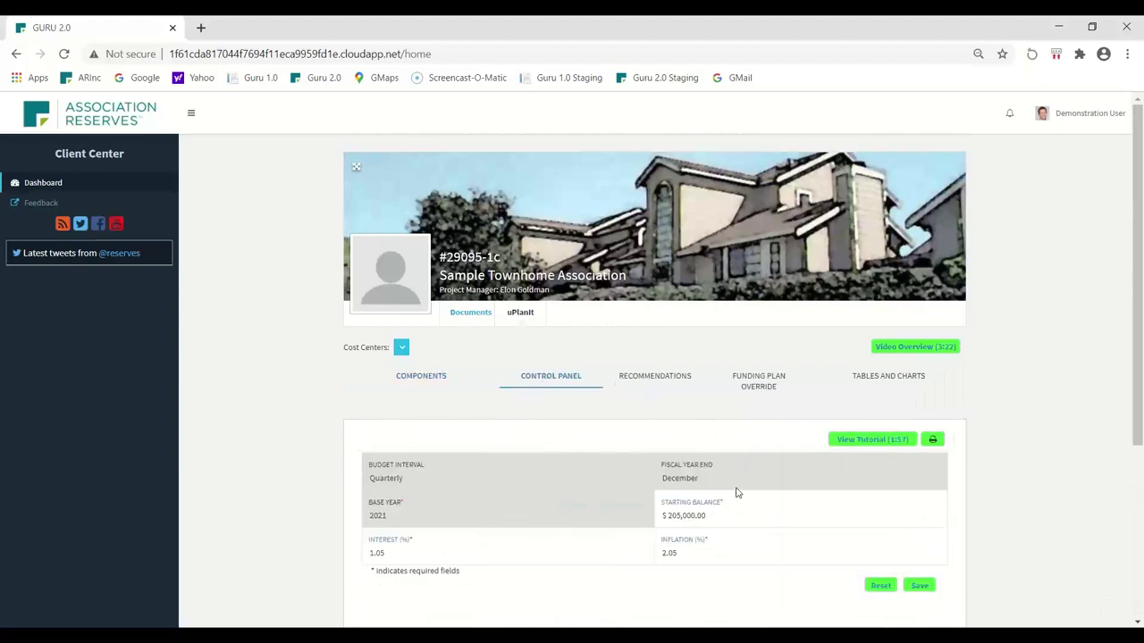
{"action": "left_click", "coordinate": [674, 382]}
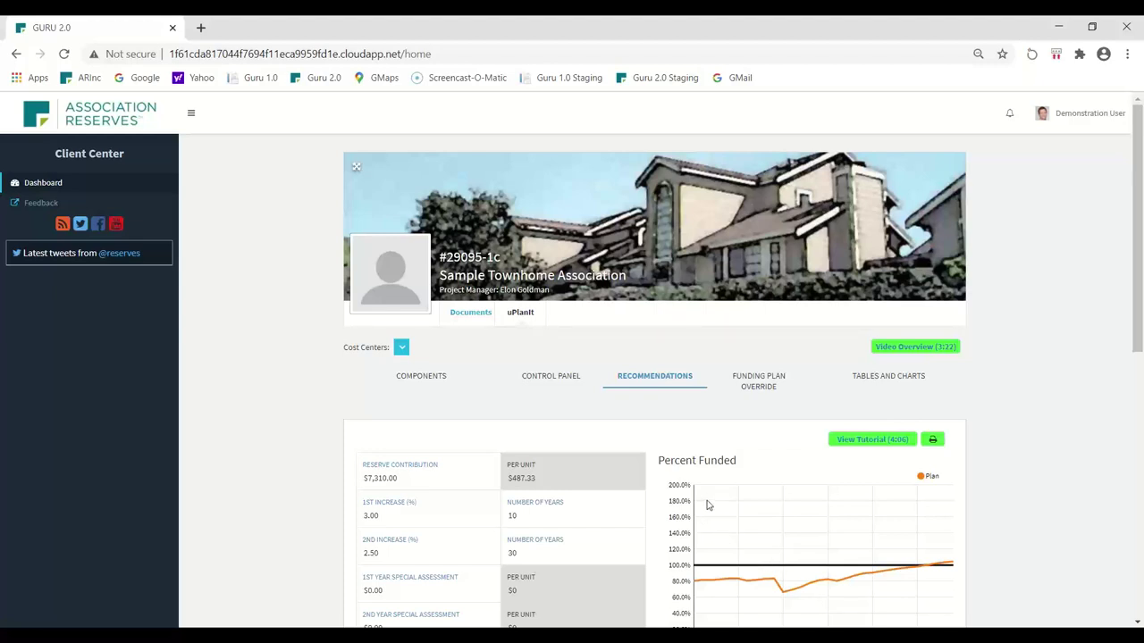
{"action": "scroll", "coordinate": [595, 474], "scroll_direction": "down", "scroll_amount": 1}
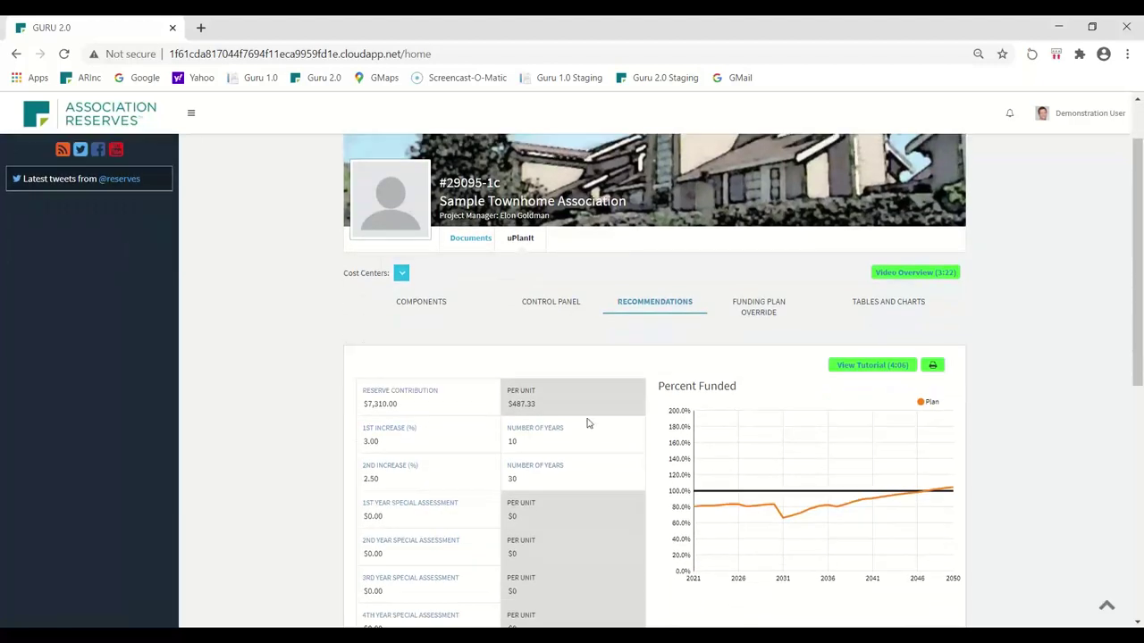
{"action": "left_click", "coordinate": [562, 308]}
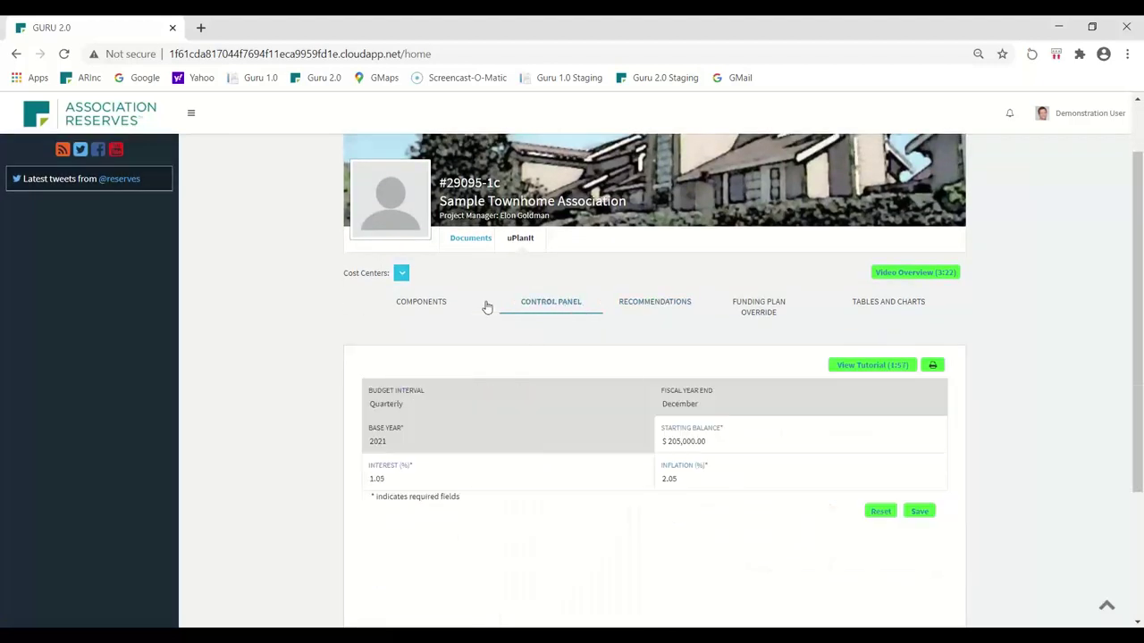
{"action": "left_click", "coordinate": [438, 305]}
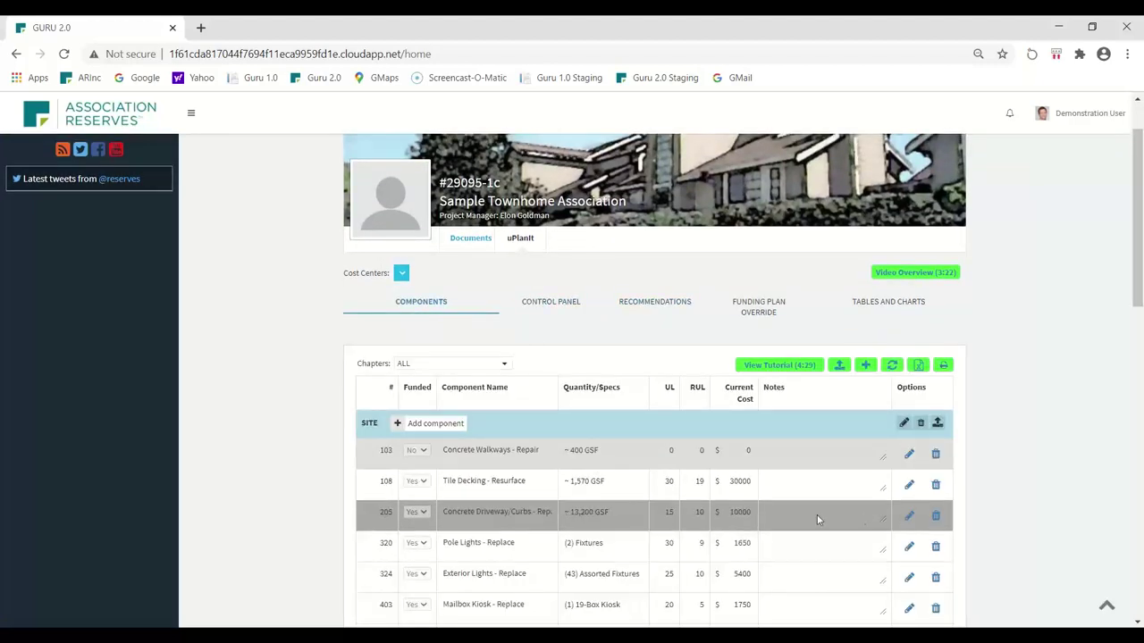
{"action": "scroll", "coordinate": [711, 536], "scroll_direction": "down", "scroll_amount": 4}
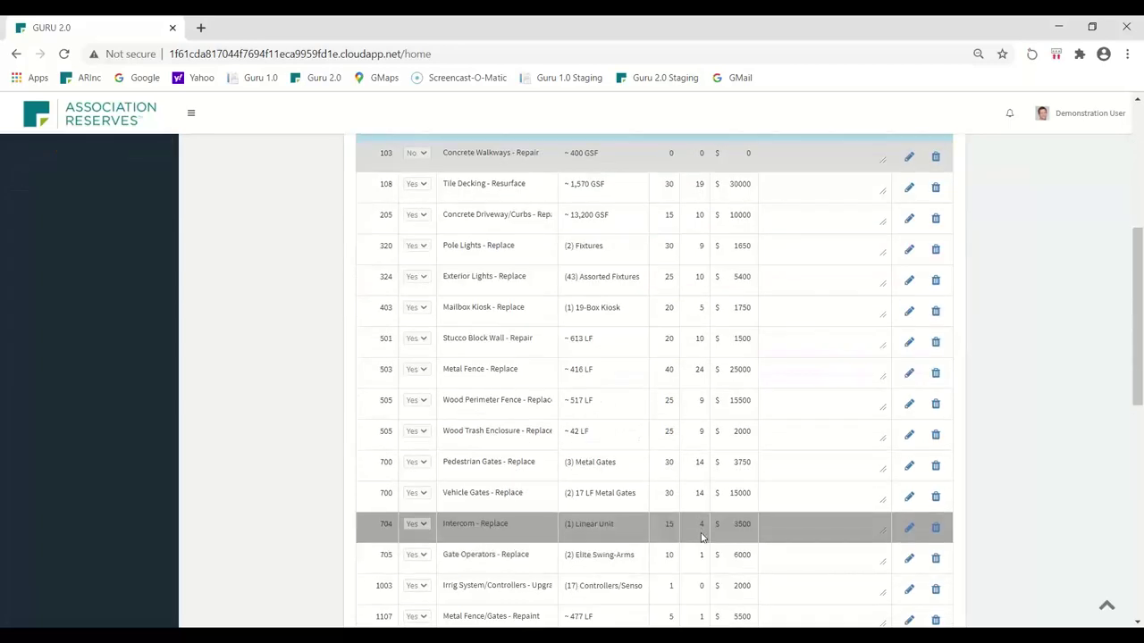
{"action": "scroll", "coordinate": [696, 509], "scroll_direction": "up", "scroll_amount": 5}
- In the Control Panel, set the starting balance to $100,000, inflation to 3% and interest to 1%, and save
{"action": "left_click", "coordinate": [572, 376]}
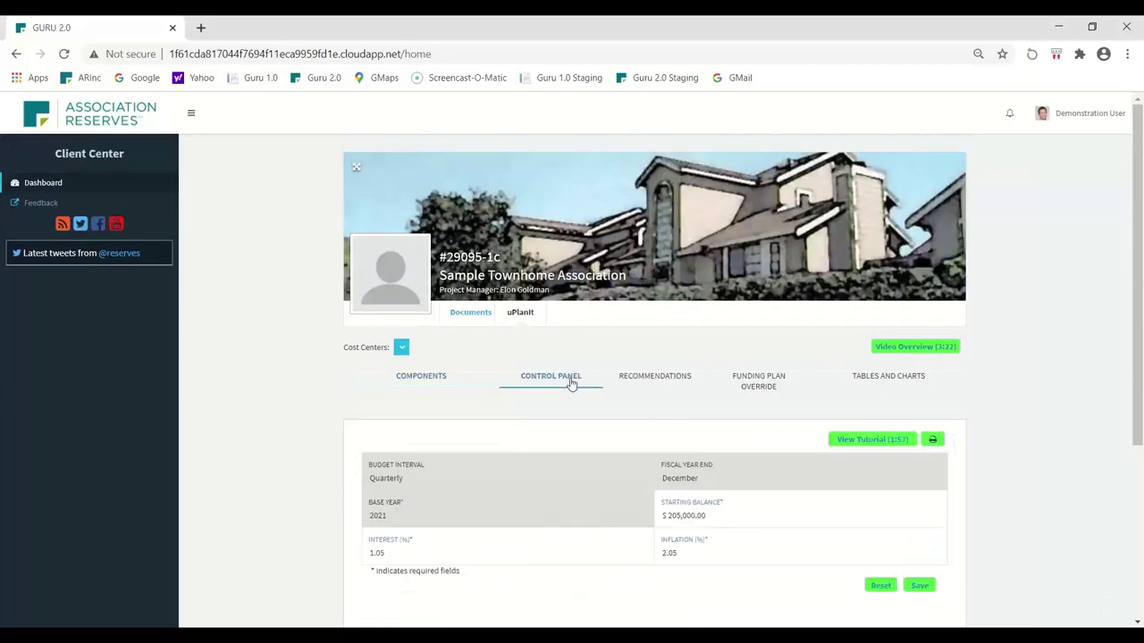
{"action": "left_click", "coordinate": [680, 516]}
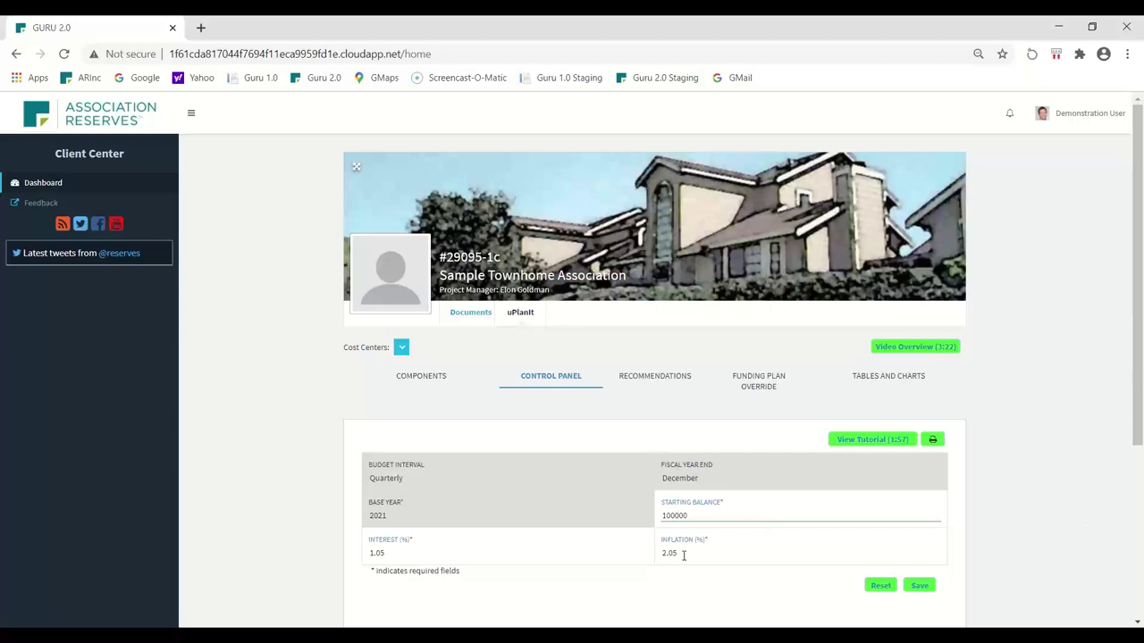
{"action": "left_click", "coordinate": [682, 554]}
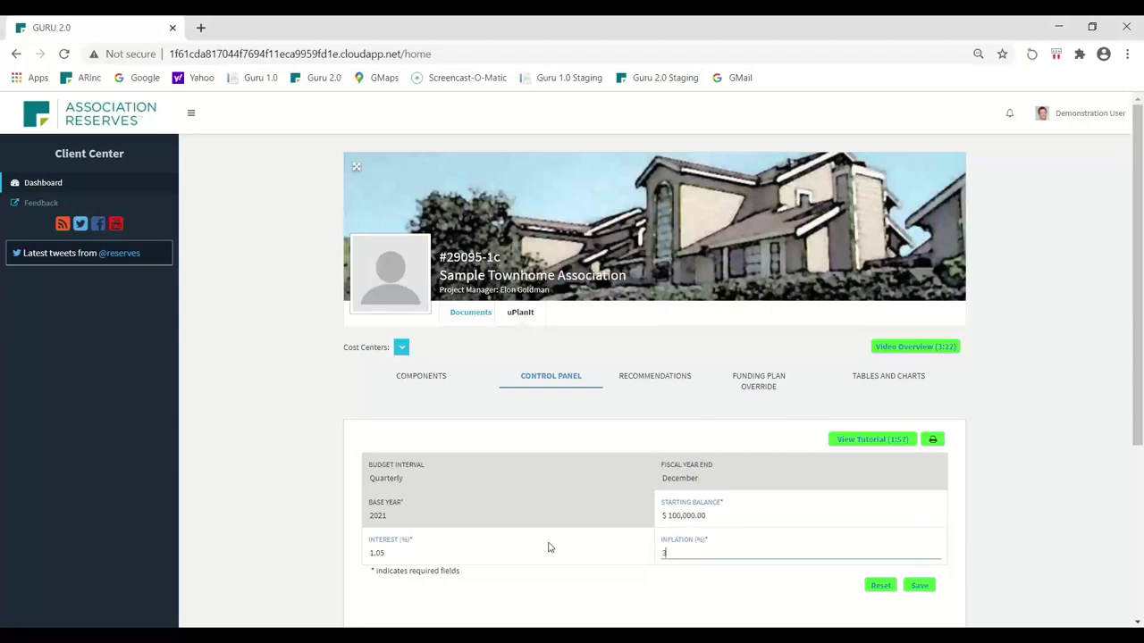
{"action": "left_click", "coordinate": [413, 563]}
{"action": "left_click", "coordinate": [387, 551]}
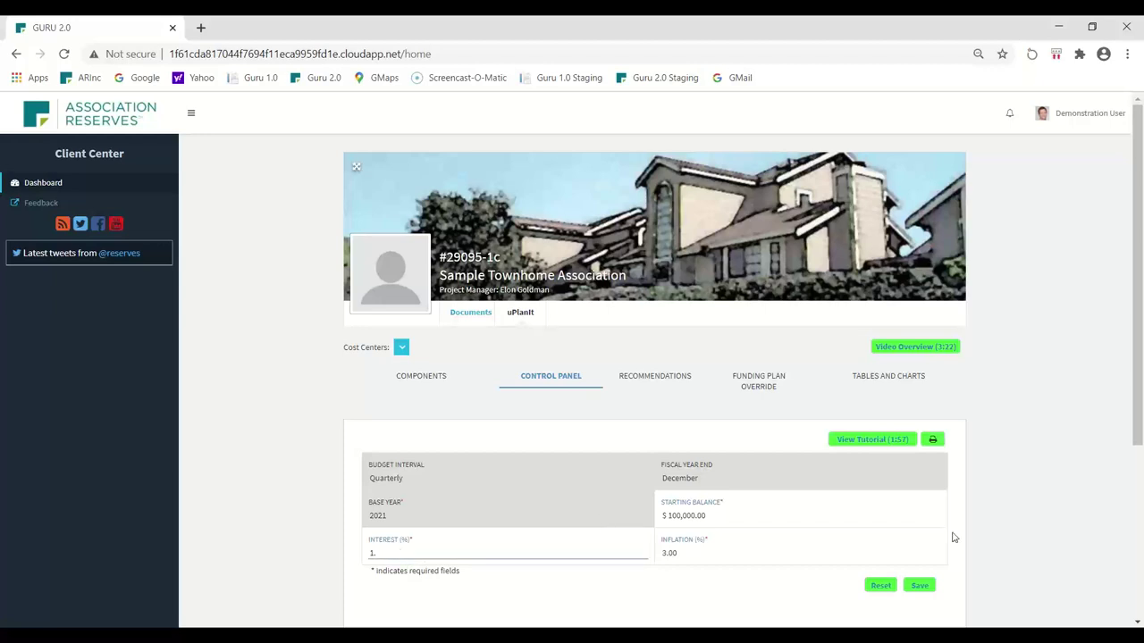
{"action": "left_click", "coordinate": [920, 586]}
- Examine the Percent Funded and Funding Plan charts in Recommendations under the new financial assumptions
{"action": "left_click", "coordinate": [644, 379]}
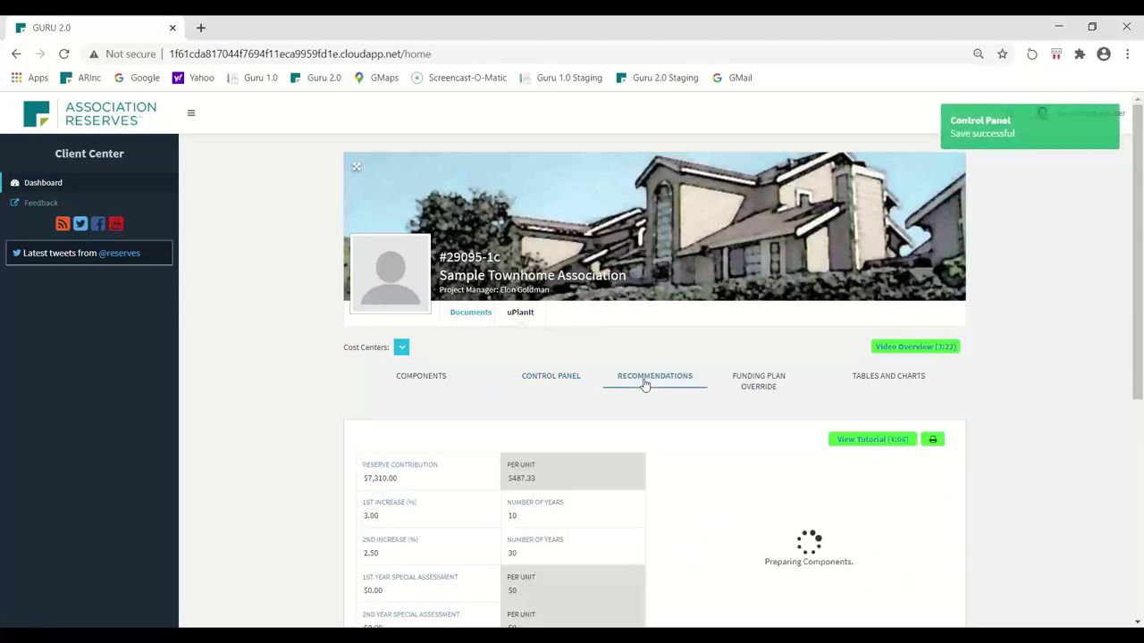
{"action": "scroll", "coordinate": [670, 379], "scroll_direction": "down", "scroll_amount": 3}
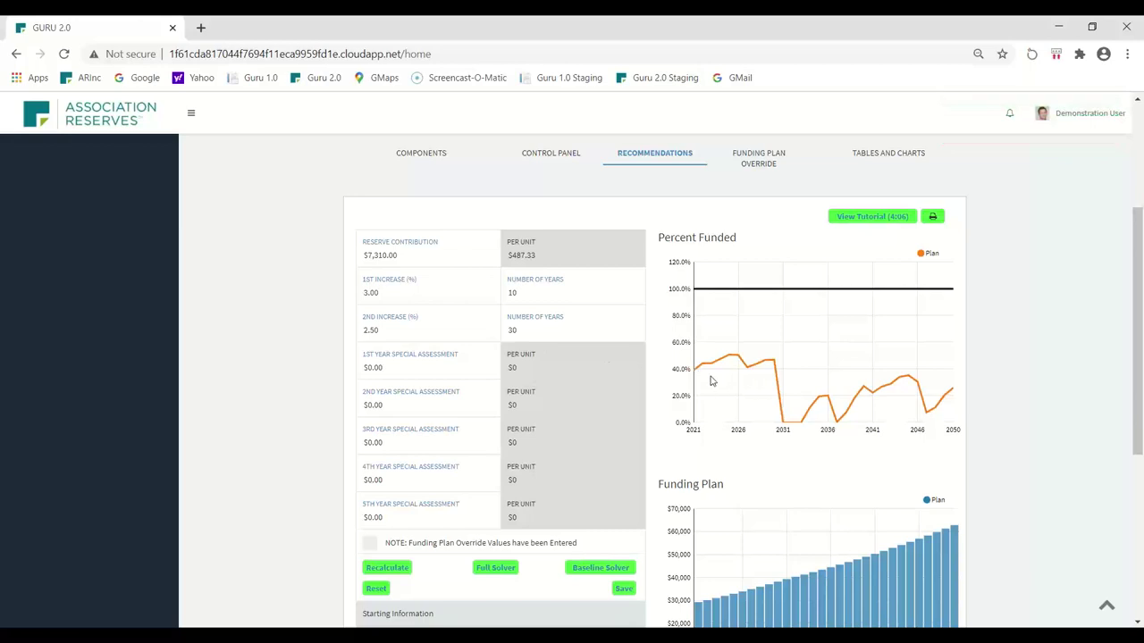
{"action": "scroll", "coordinate": [684, 563], "scroll_direction": "down", "scroll_amount": 3}
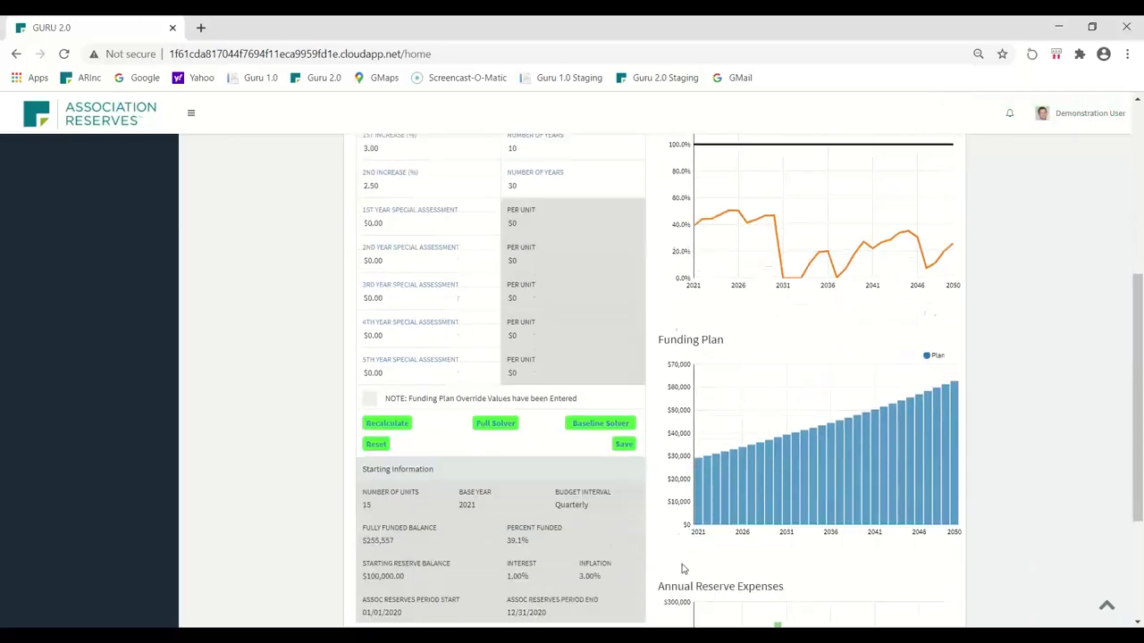
- Set the 1st increase to 10% for 5 years and recalculate the funding plan
{"action": "scroll", "coordinate": [589, 438], "scroll_direction": "up", "scroll_amount": 5}
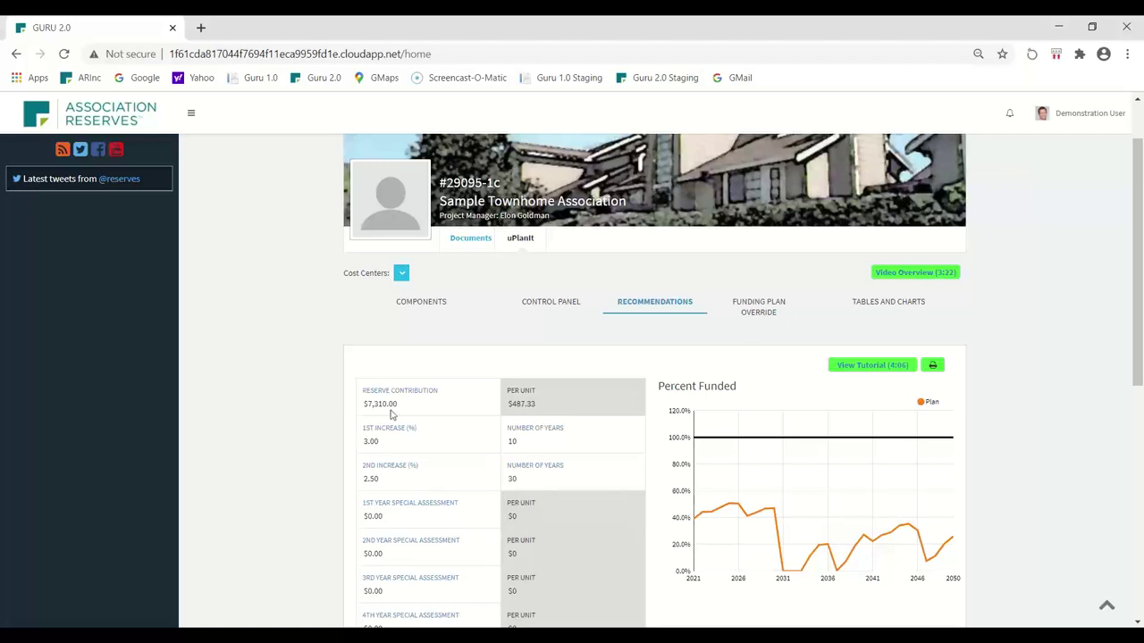
{"action": "left_click", "coordinate": [374, 443]}
{"action": "left_click", "coordinate": [527, 441]}
{"action": "key", "text": "Tab"}
{"action": "scroll", "coordinate": [470, 510], "scroll_direction": "down", "scroll_amount": 2}
{"action": "left_click", "coordinate": [396, 574]}
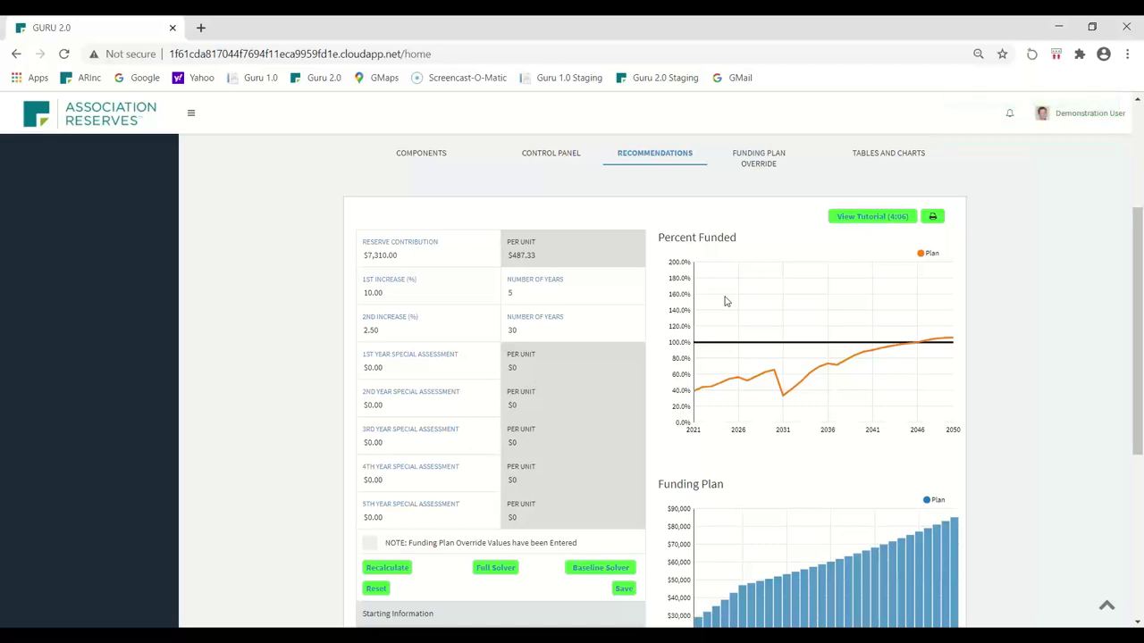
- Compare the Percent Funded, Funding Plan and Annual Reserve Expenses charts for the recalculated plan
{"action": "scroll", "coordinate": [884, 439], "scroll_direction": "down", "scroll_amount": 3}
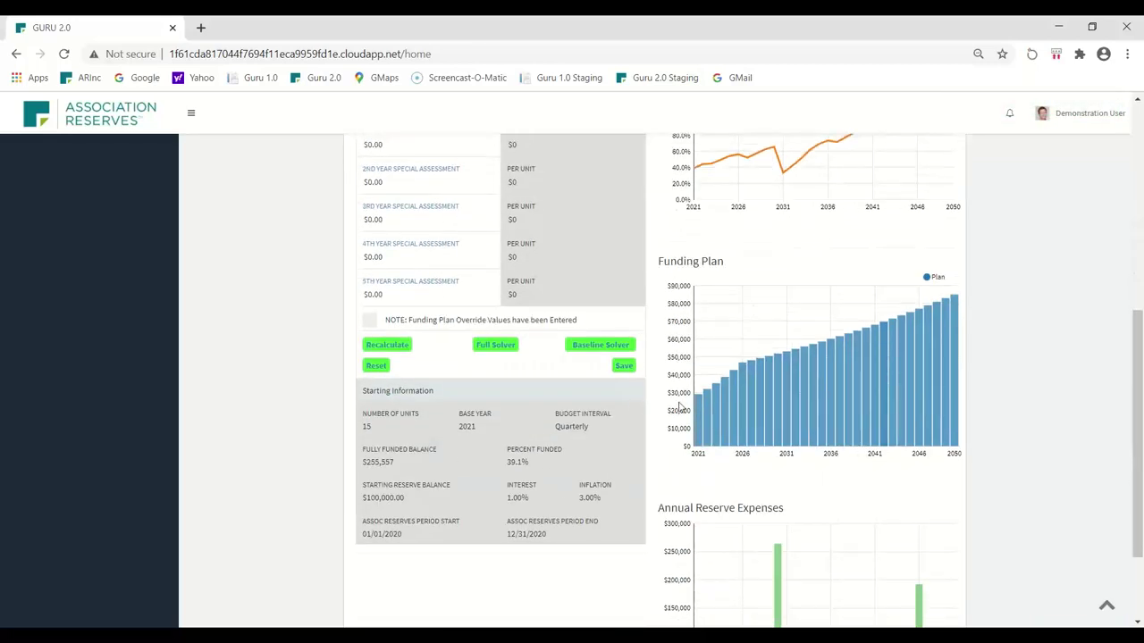
{"action": "scroll", "coordinate": [695, 402], "scroll_direction": "up", "scroll_amount": 3}
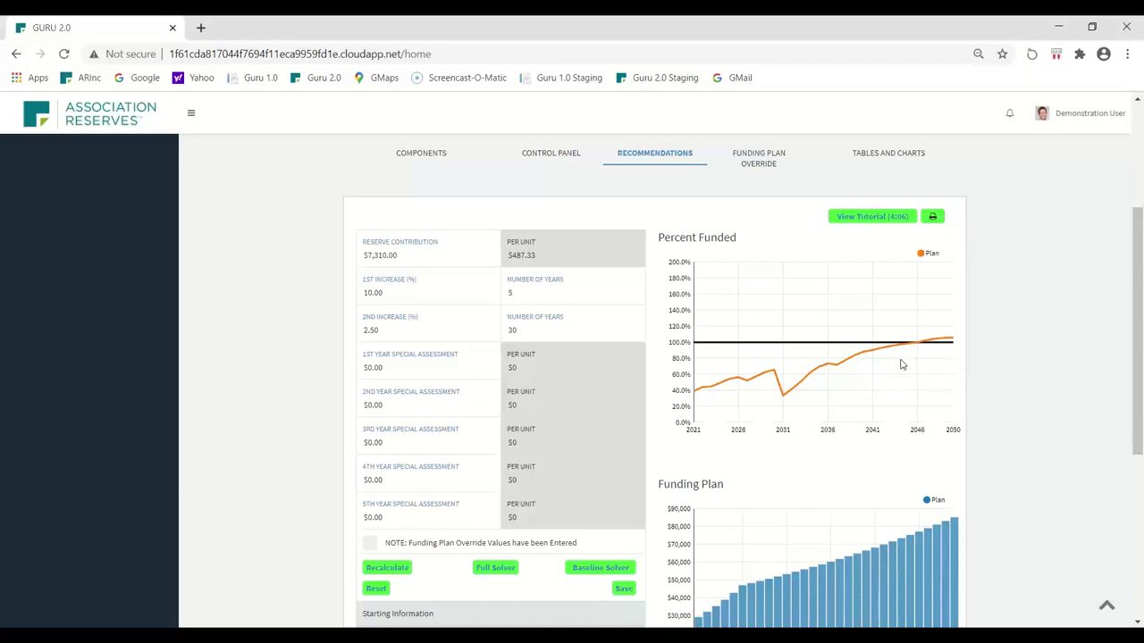
{"action": "scroll", "coordinate": [856, 371], "scroll_direction": "down", "scroll_amount": 2}
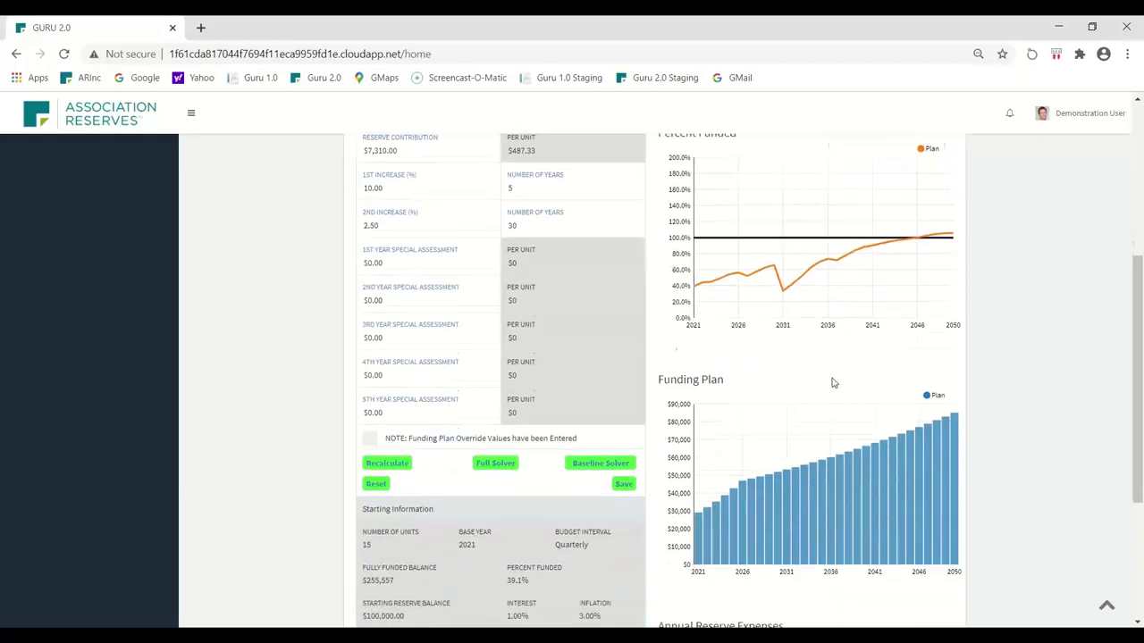
{"action": "scroll", "coordinate": [715, 463], "scroll_direction": "down", "scroll_amount": 3}
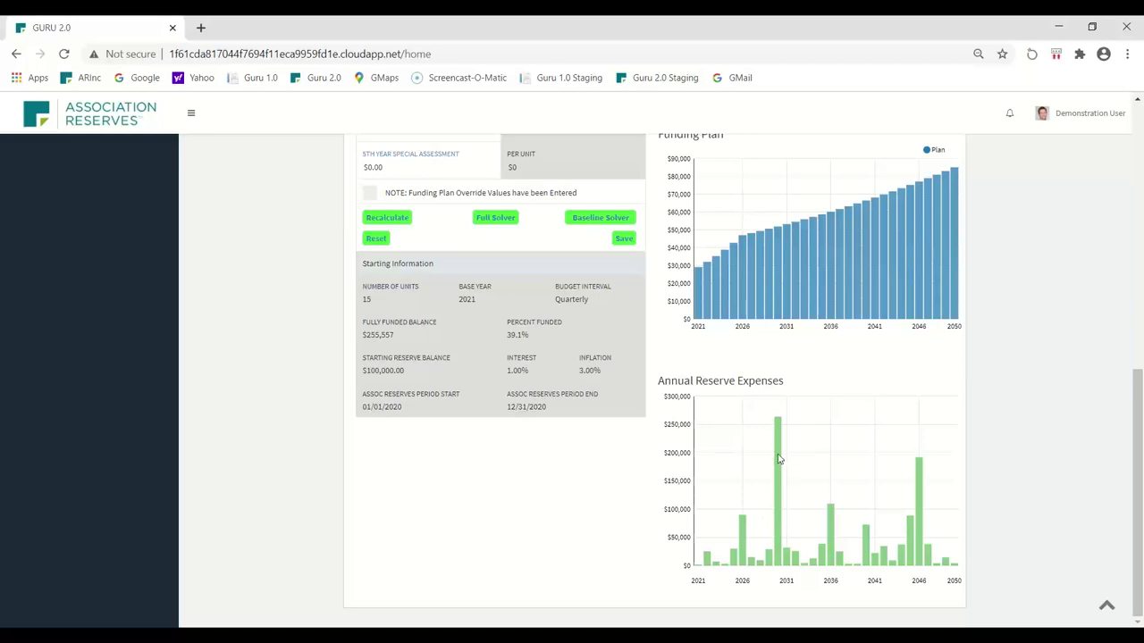
{"action": "scroll", "coordinate": [778, 459], "scroll_direction": "up", "scroll_amount": 3}
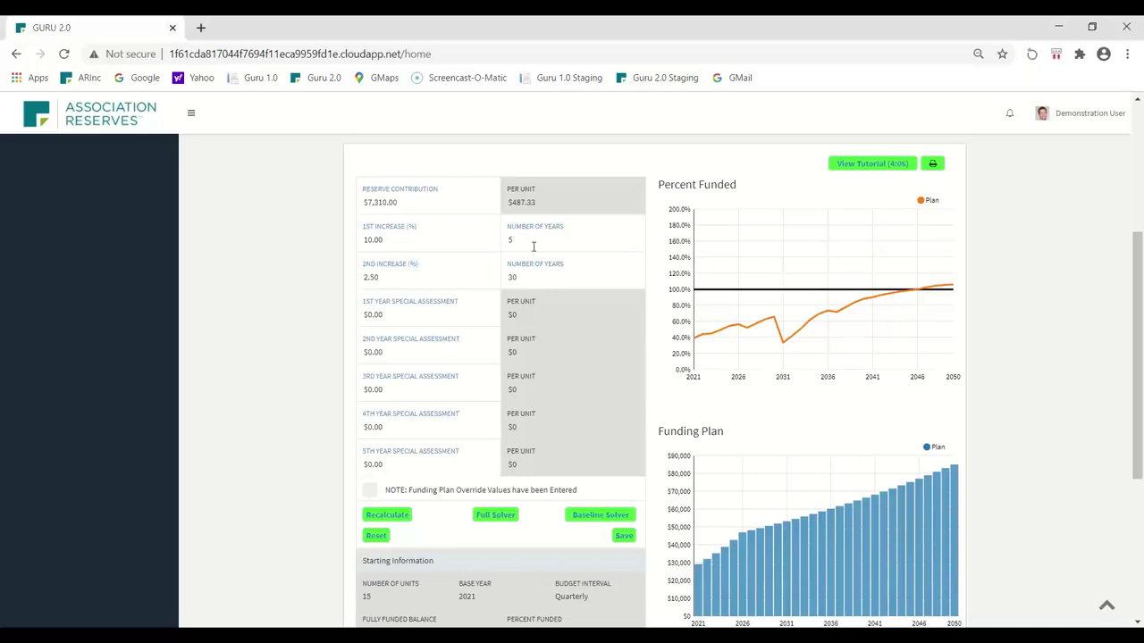
{"action": "scroll", "coordinate": [595, 319], "scroll_direction": "down", "scroll_amount": 2}
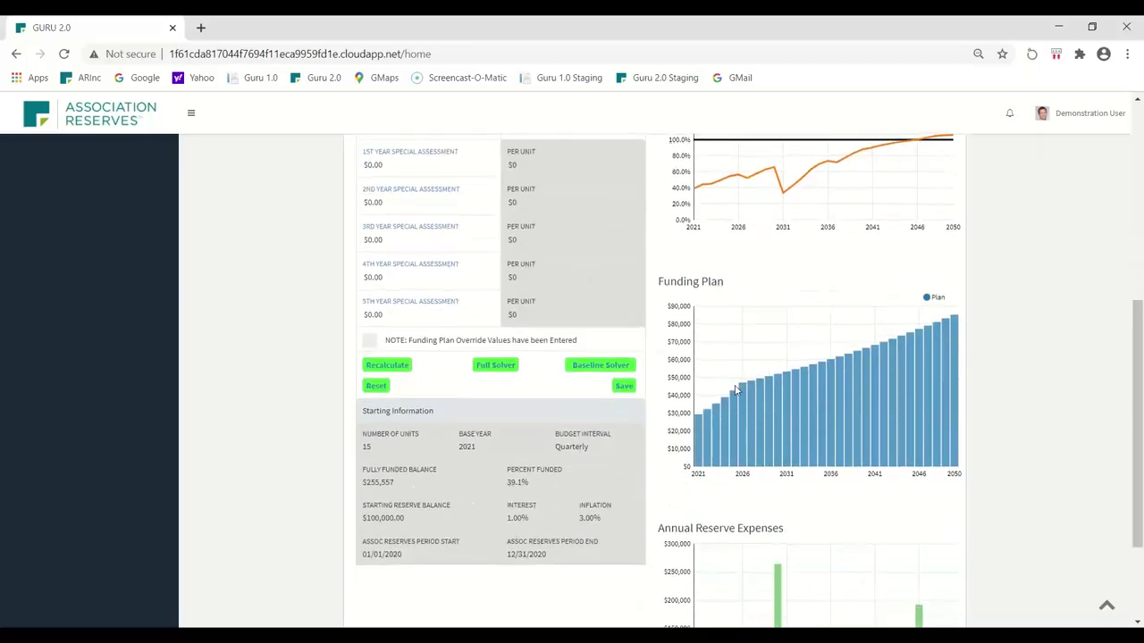
{"action": "scroll", "coordinate": [735, 387], "scroll_direction": "down", "scroll_amount": 2}
{"action": "scroll", "coordinate": [738, 382], "scroll_direction": "up", "scroll_amount": 4}
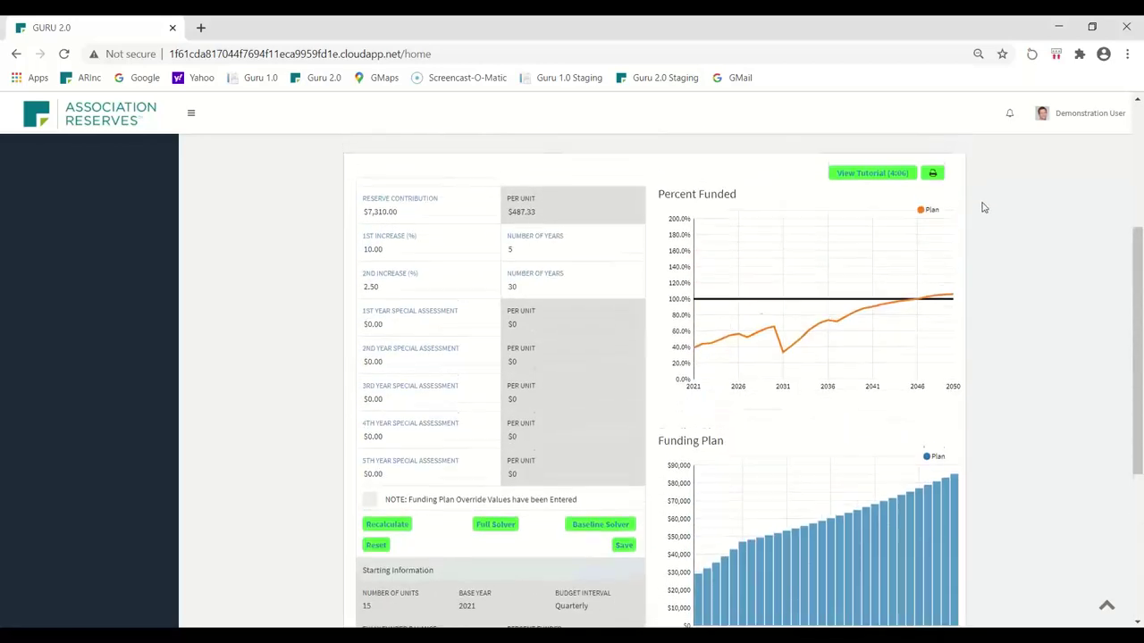
- Display the Cash Flow chart in Tables and Charts
{"action": "scroll", "coordinate": [985, 192], "scroll_direction": "up", "scroll_amount": 2}
{"action": "left_click", "coordinate": [901, 253]}
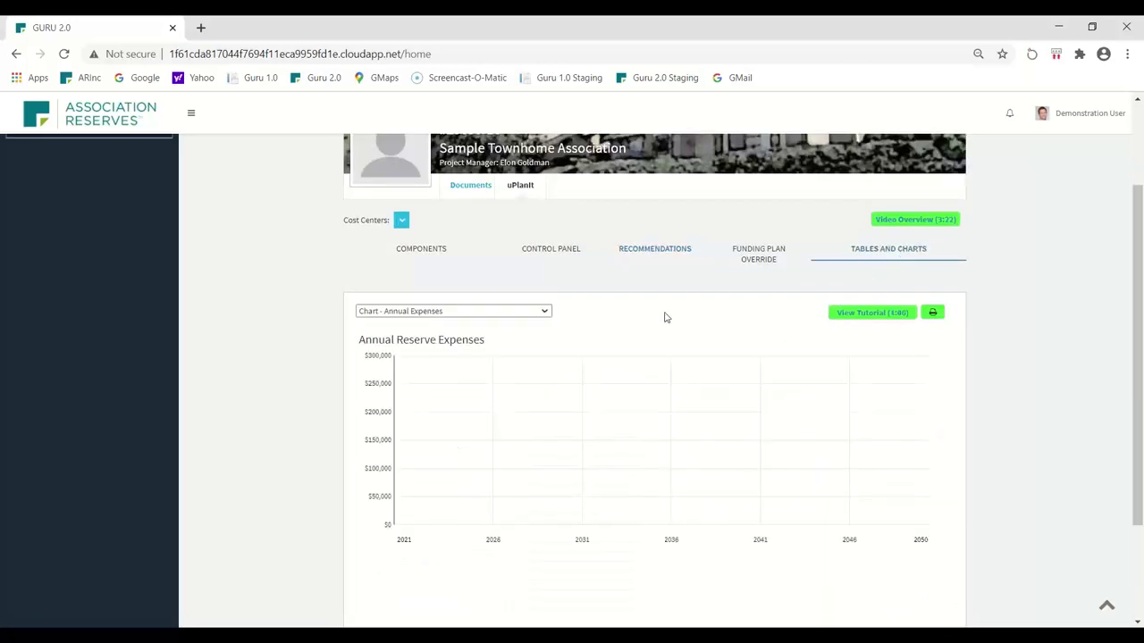
{"action": "left_click", "coordinate": [547, 313]}
{"action": "left_click", "coordinate": [424, 346]}
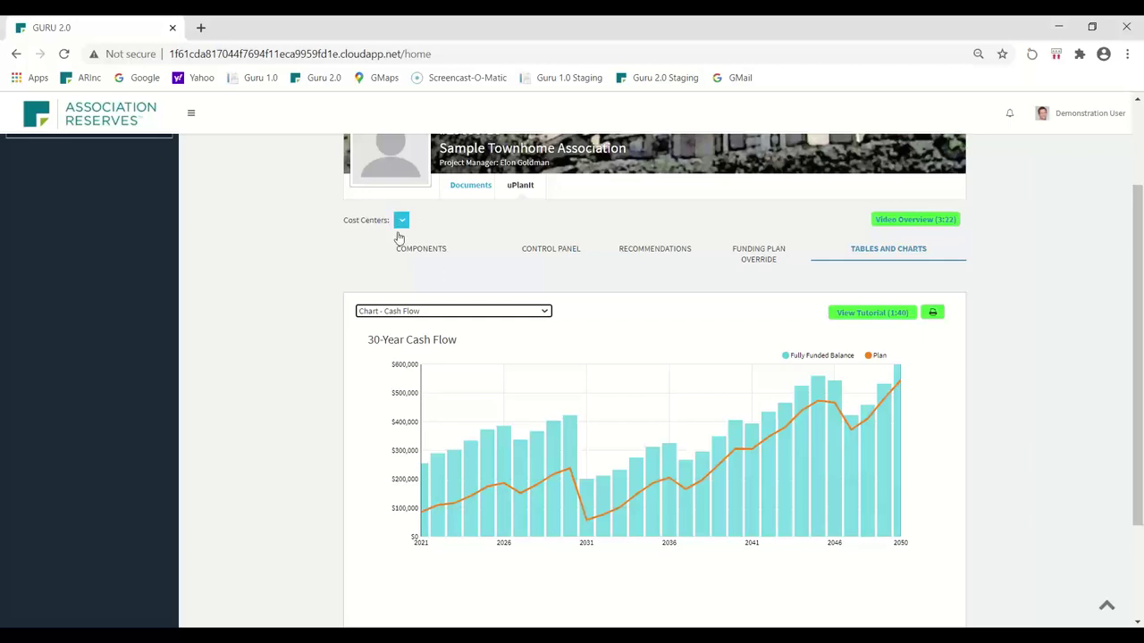
- Recheck the Control Panel assumptions and the contribution increases and charts in Recommendations
{"action": "scroll", "coordinate": [401, 236], "scroll_direction": "up", "scroll_amount": 2}
{"action": "left_click", "coordinate": [563, 380]}
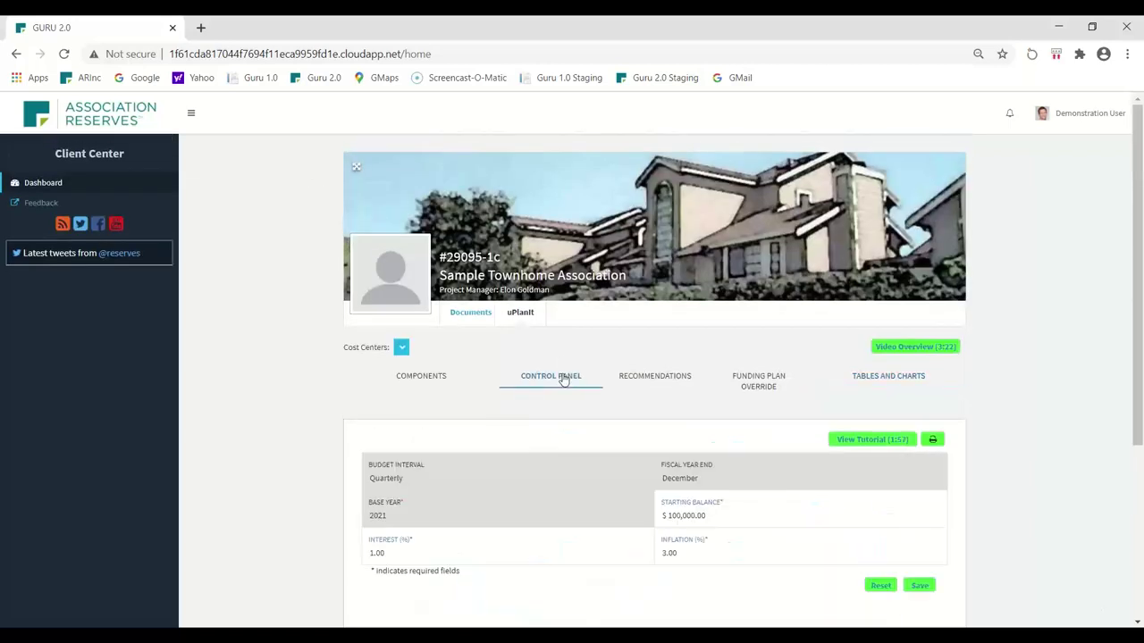
{"action": "scroll", "coordinate": [564, 378], "scroll_direction": "down", "scroll_amount": 1}
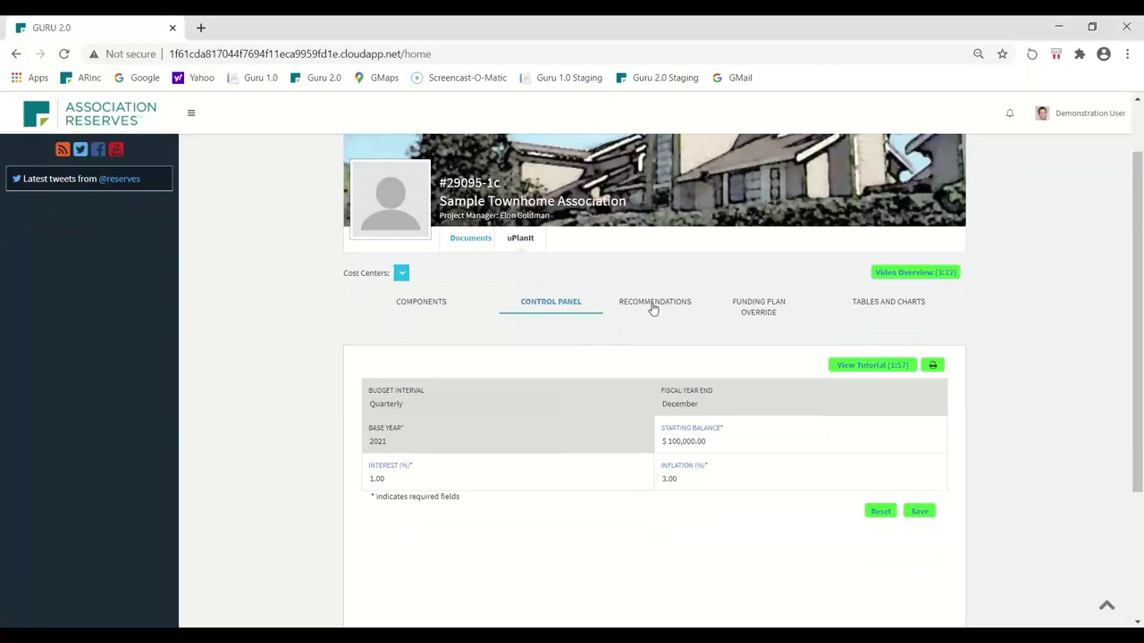
{"action": "left_click", "coordinate": [651, 307]}
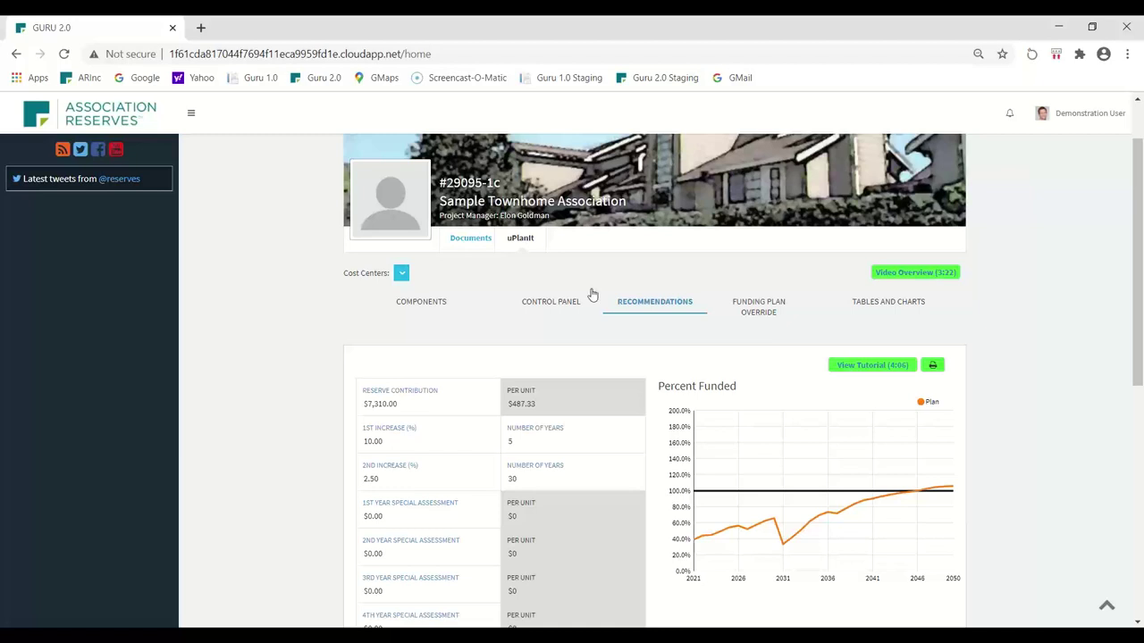
{"action": "scroll", "coordinate": [592, 295], "scroll_direction": "down", "scroll_amount": 1}
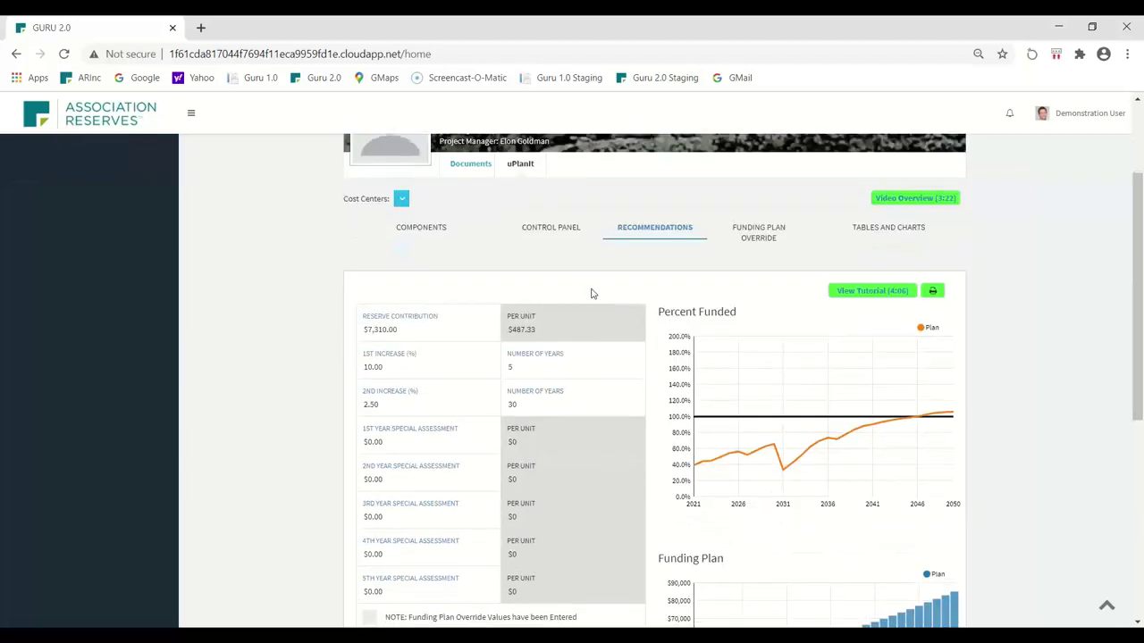
{"action": "scroll", "coordinate": [591, 293], "scroll_direction": "down", "scroll_amount": 1}
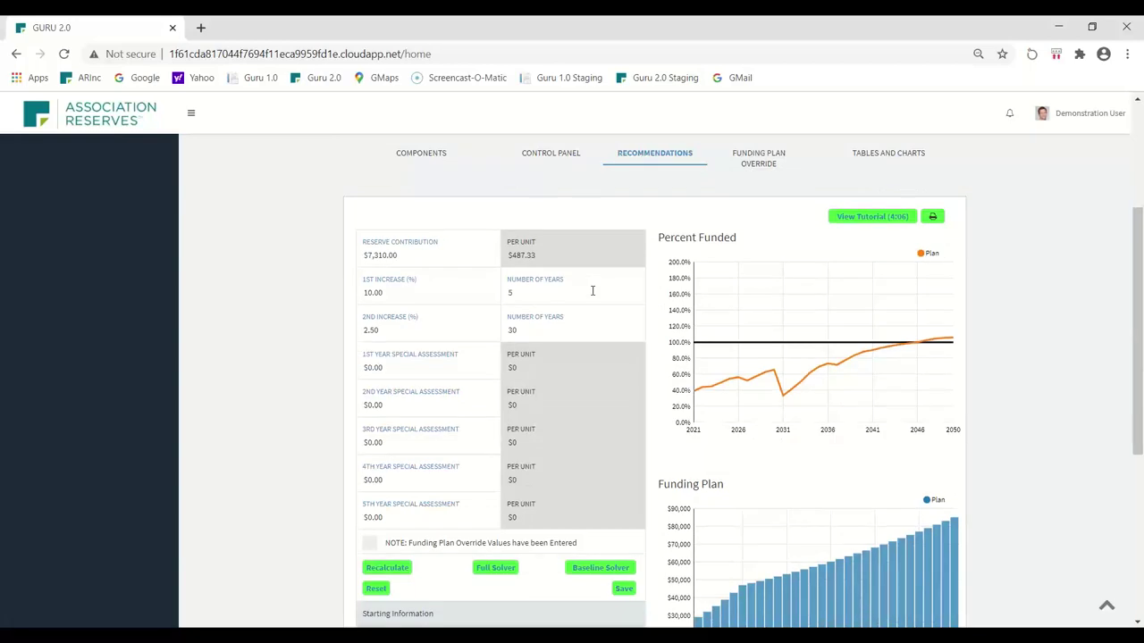
{"action": "double_click", "coordinate": [103, 32]}
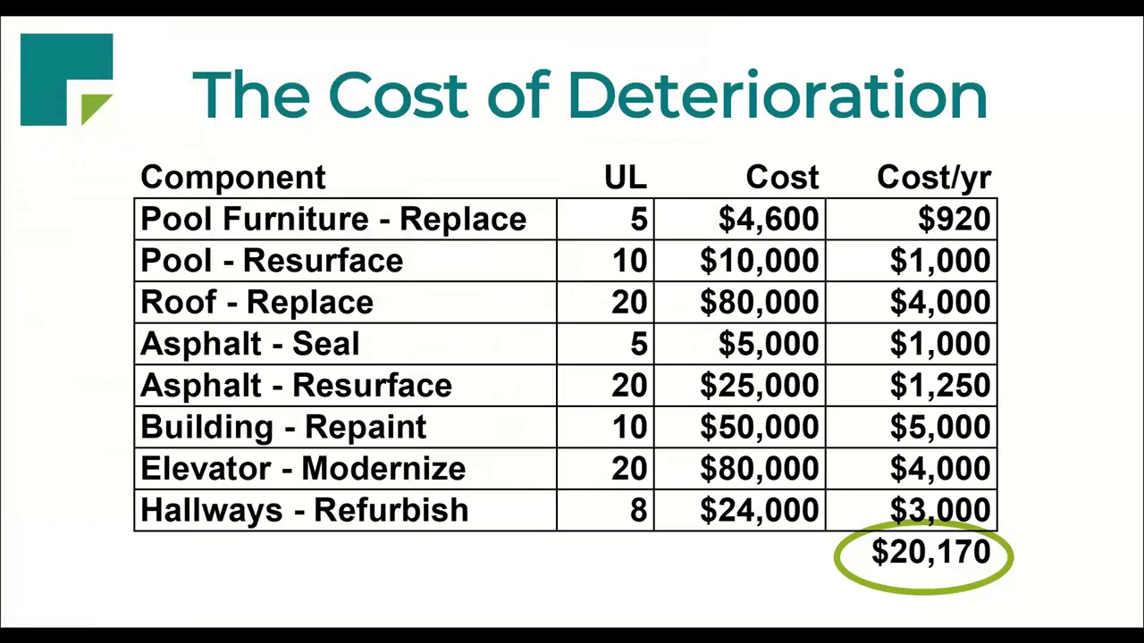